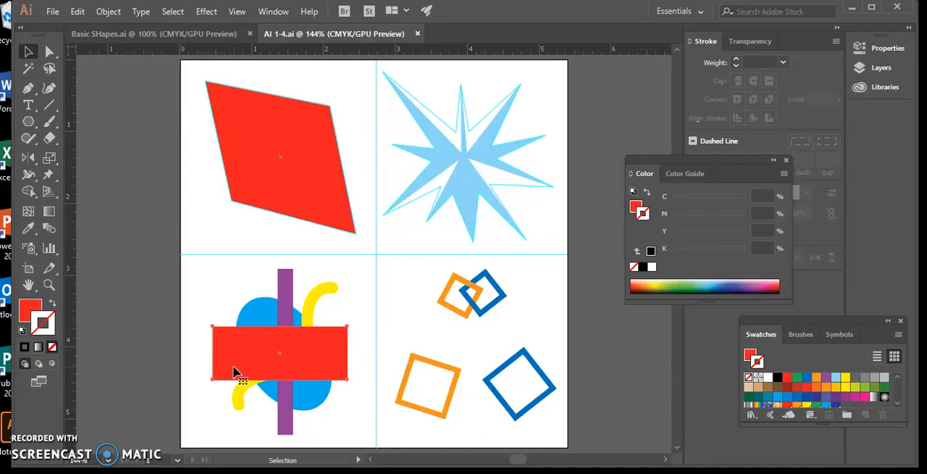
Step: Send the red rectangle in the overlapping-shapes artwork to the back of the stack
click(235, 354)
click(105, 12)
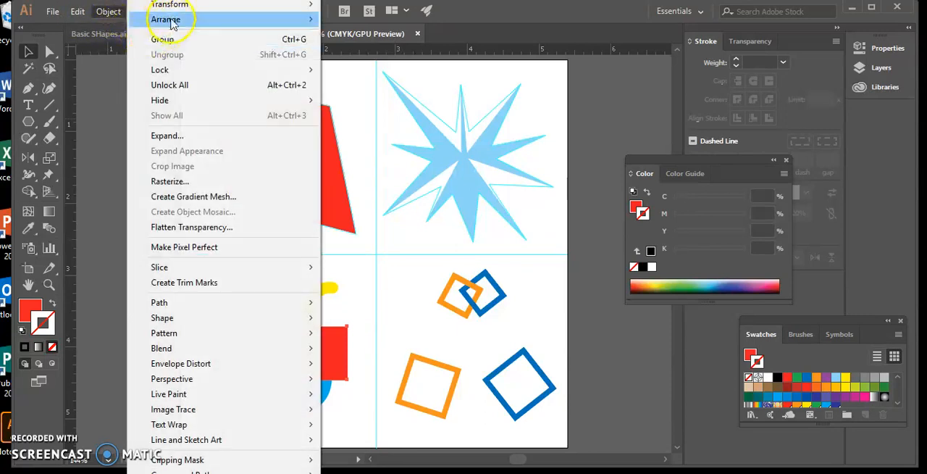
mouse_move(175, 23)
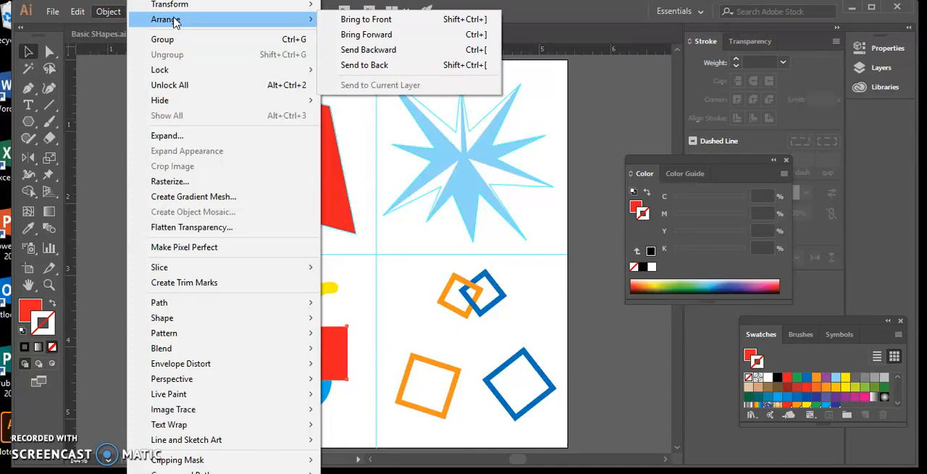
click(361, 66)
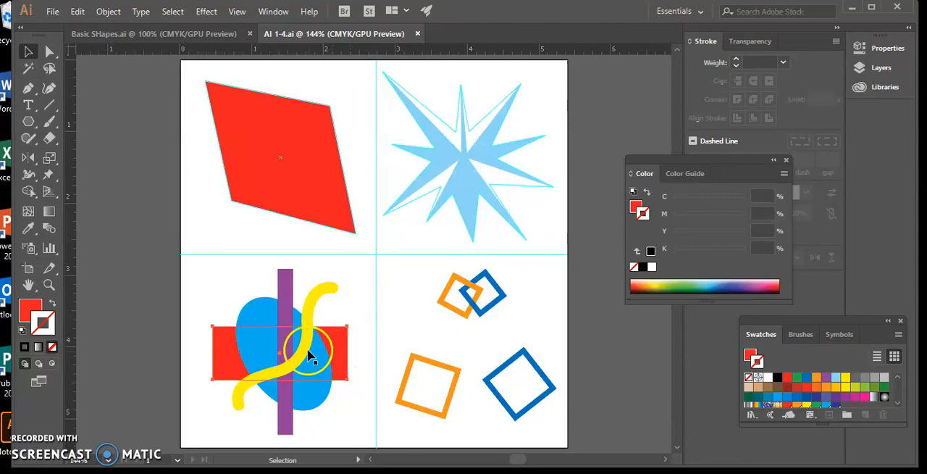
Step: Send the yellow curved line backward one level so it passes behind the purple bar
click(317, 290)
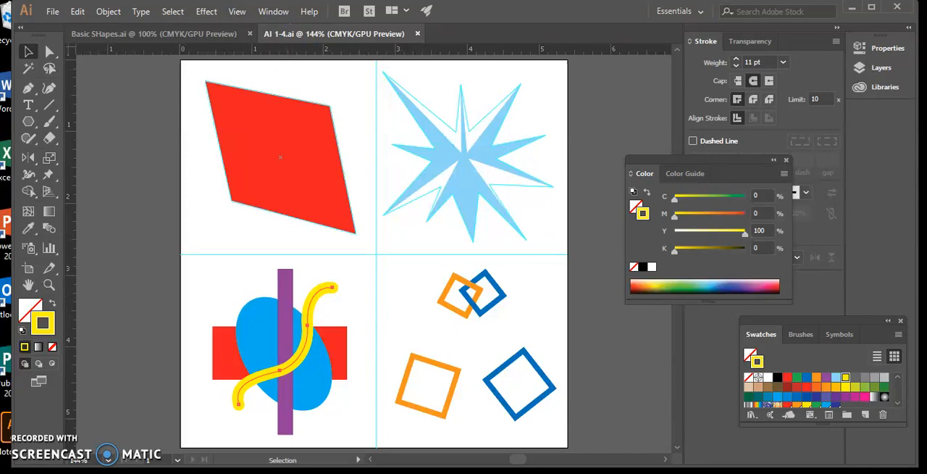
click(119, 13)
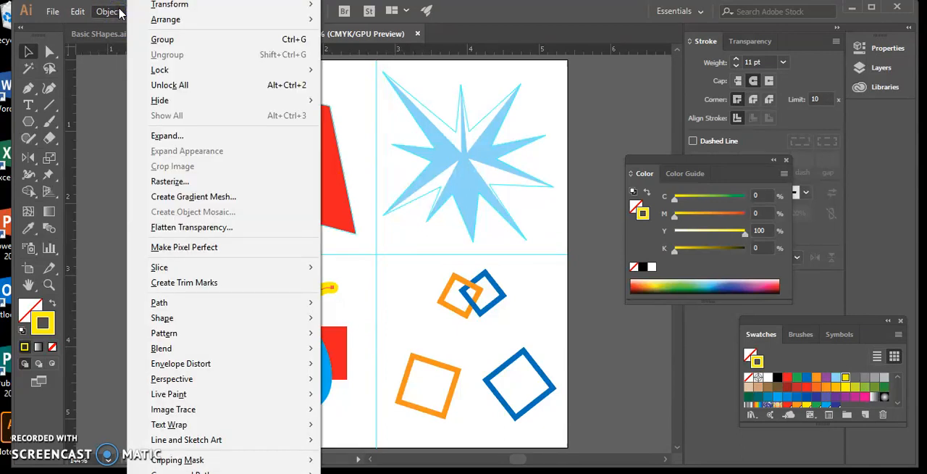
mouse_move(155, 20)
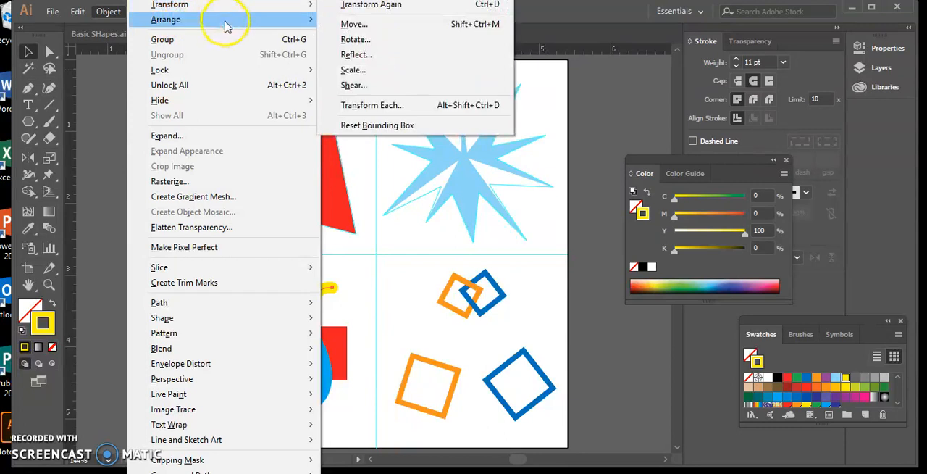
mouse_move(268, 20)
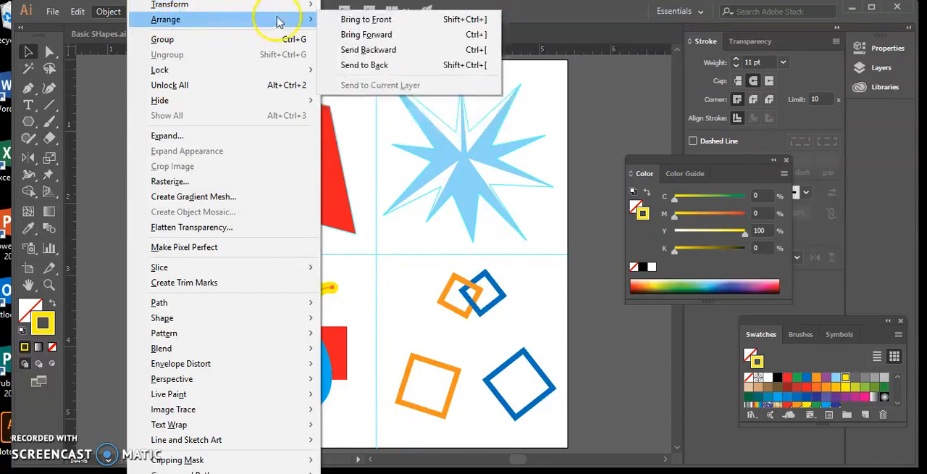
click(373, 49)
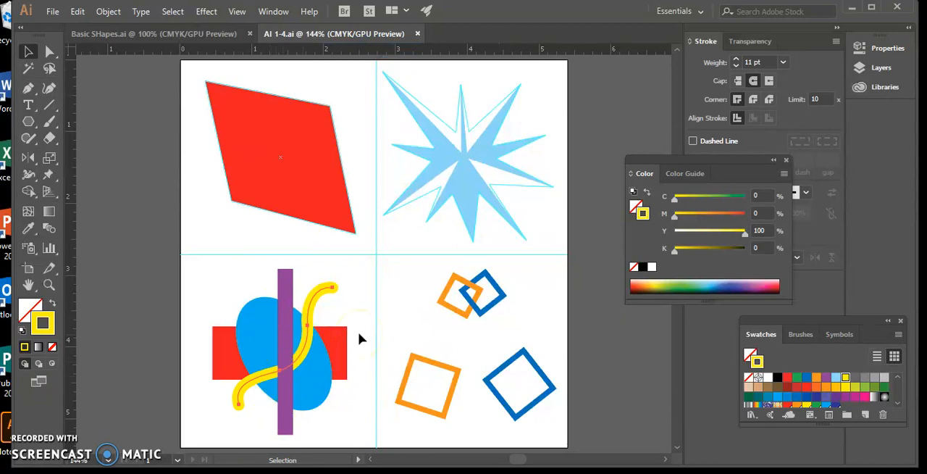
Step: Bring the blue ellipse forward one level so it covers the middle of the yellow line
click(265, 326)
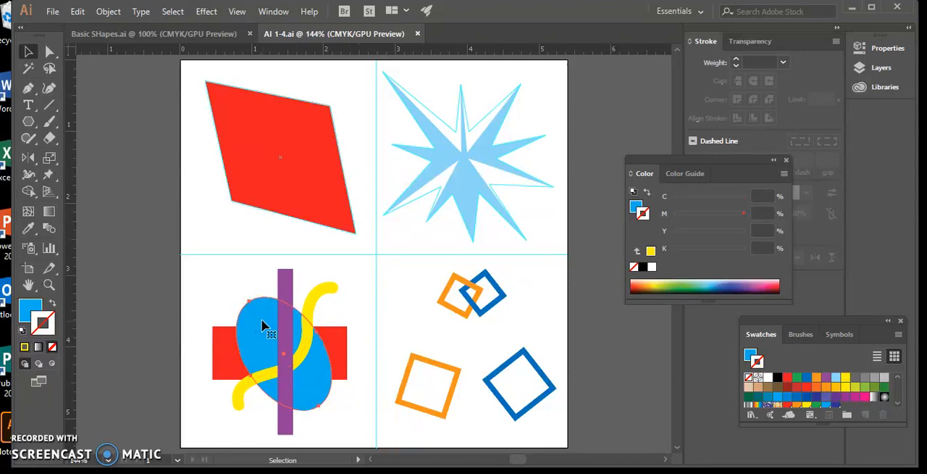
click(107, 12)
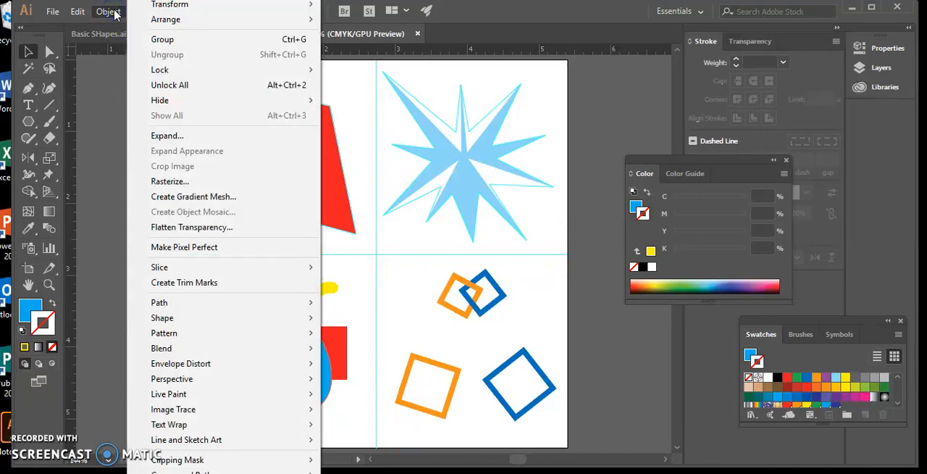
mouse_move(238, 19)
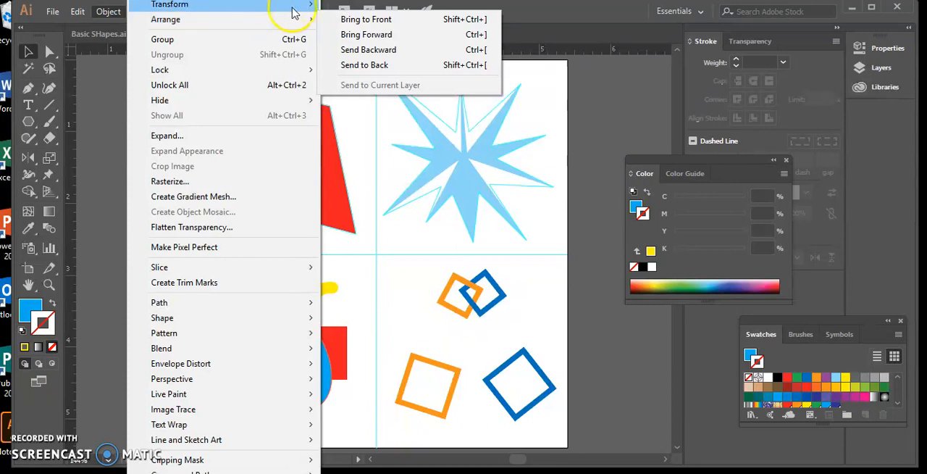
mouse_move(302, 24)
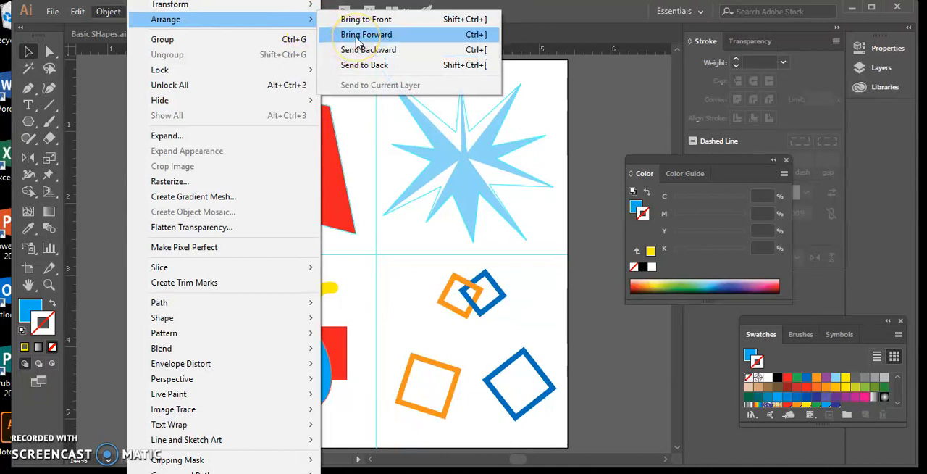
click(355, 38)
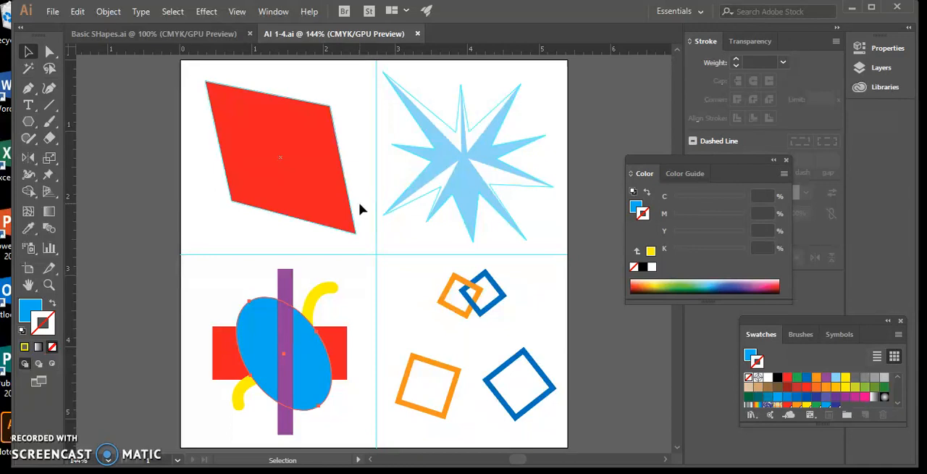
Step: With the purple bar selected, switch to Draw Behind mode and draw a circle centred over the blue ellipse with the Ellipse tool
click(286, 282)
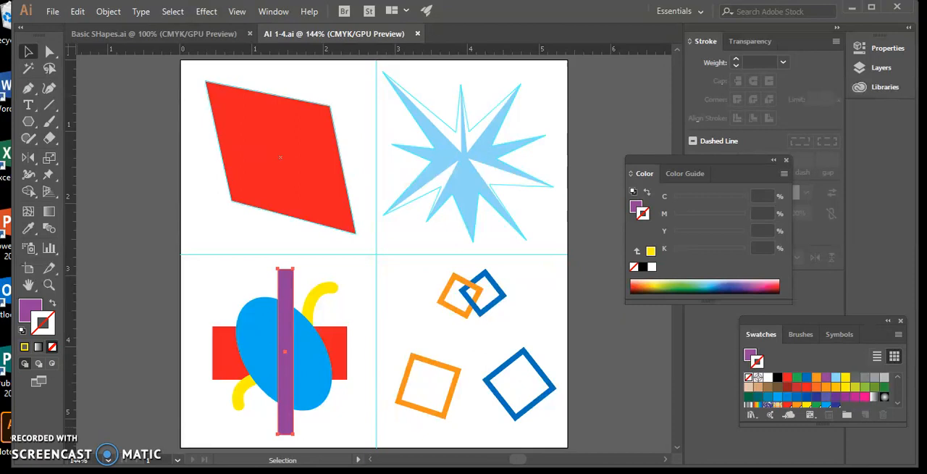
click(37, 364)
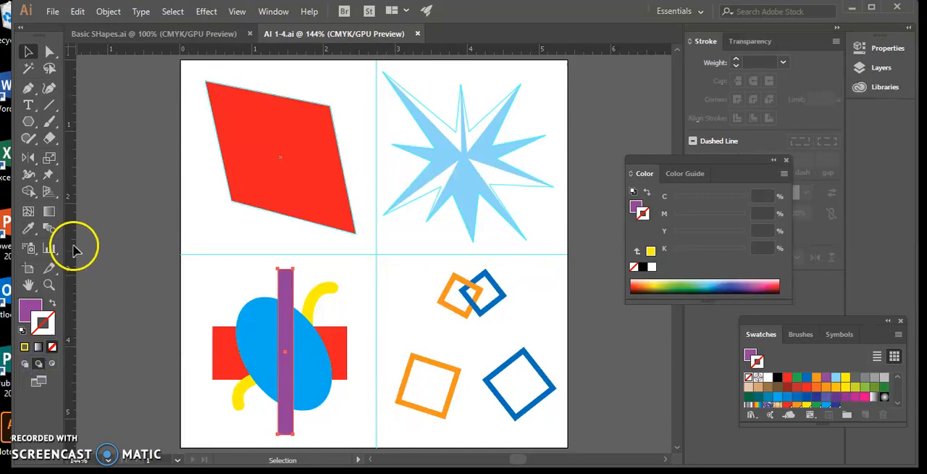
click(27, 123)
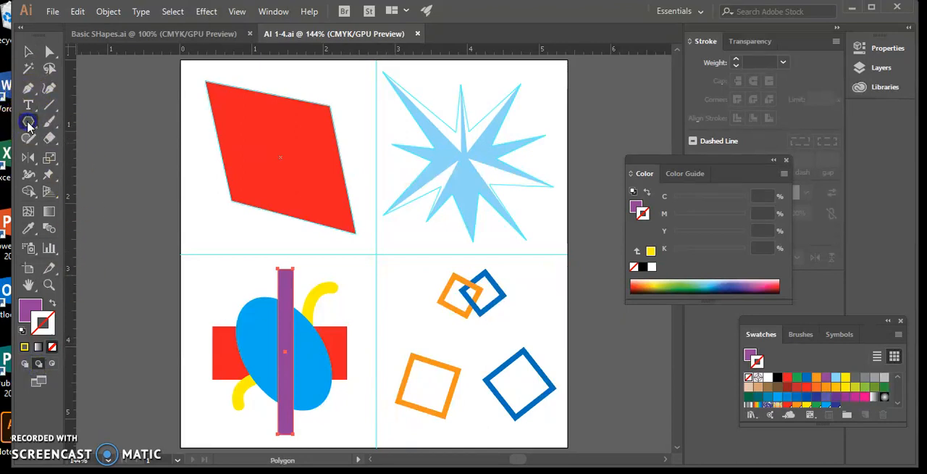
drag(28, 122, 64, 159)
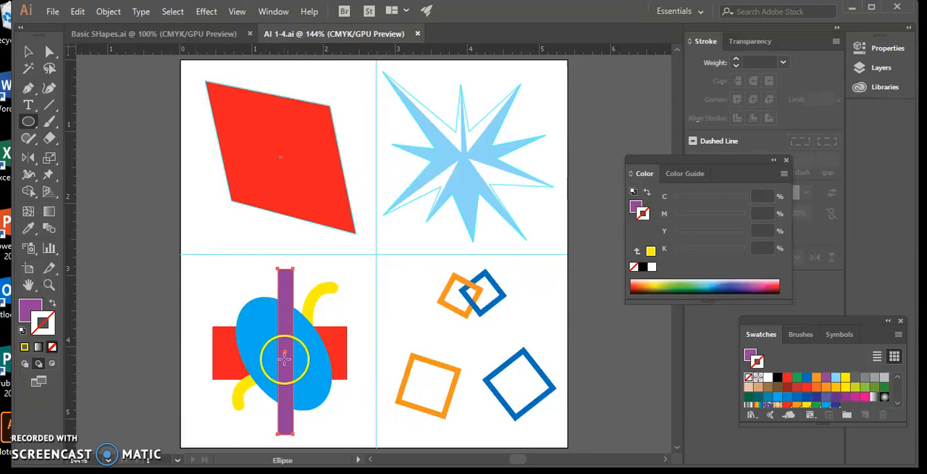
click(258, 328)
drag(258, 329, 318, 365)
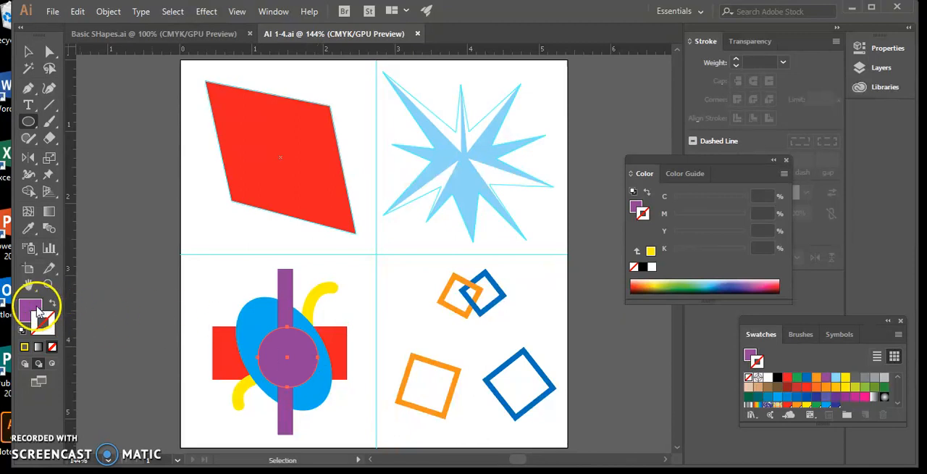
Step: Fill the new circle with the red swatch (C 0, M 100, Y 100, K 0) and return to Draw Normal mode
click(32, 310)
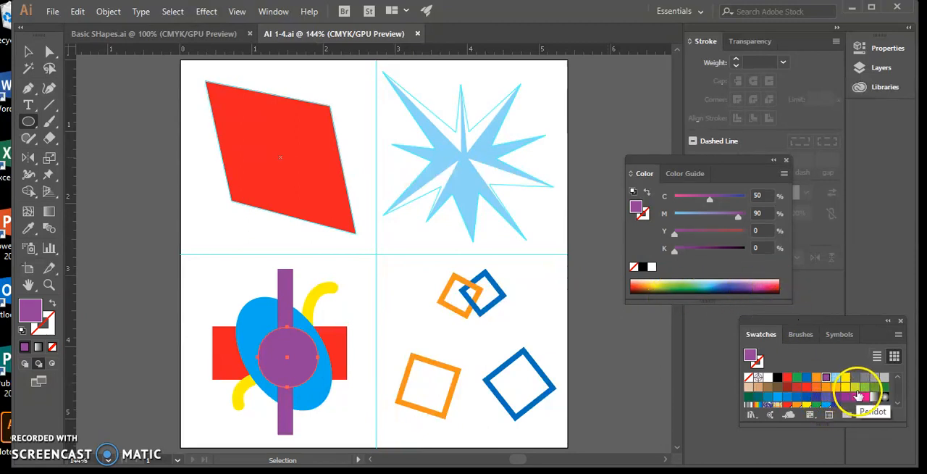
click(787, 377)
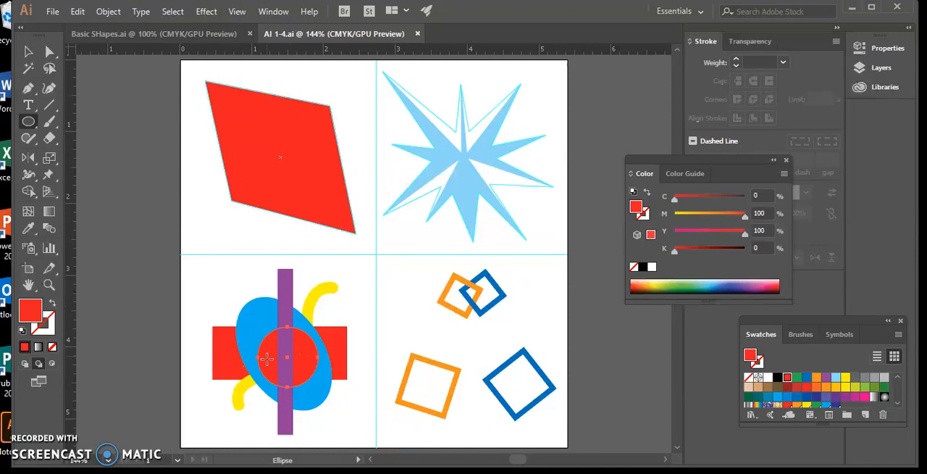
click(23, 365)
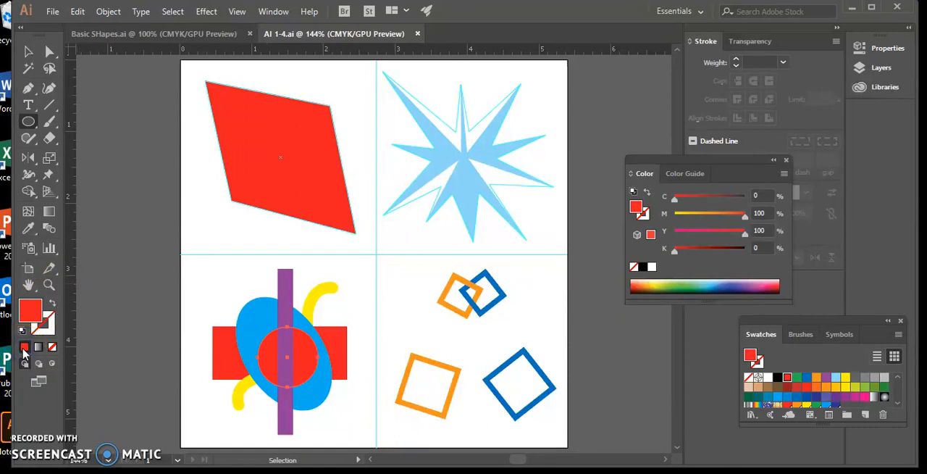
Step: Save the document AI 1-4.ai, accepting the legacy format
click(52, 11)
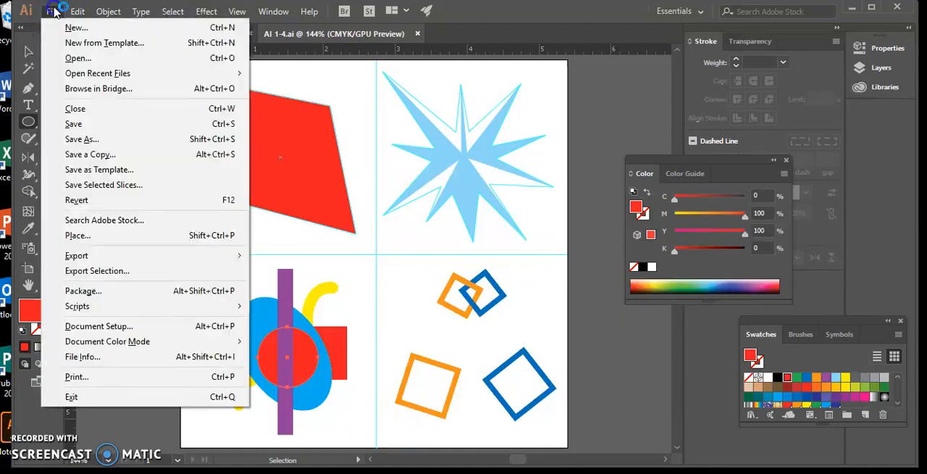
click(76, 124)
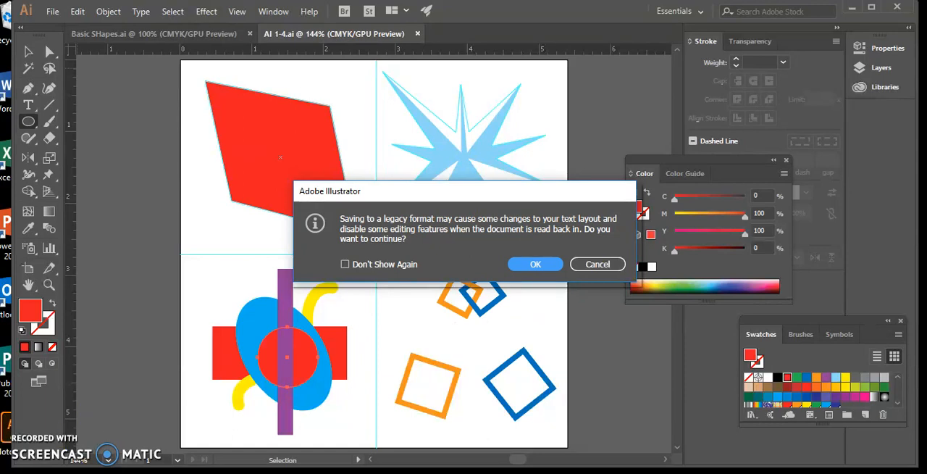
key(Return)
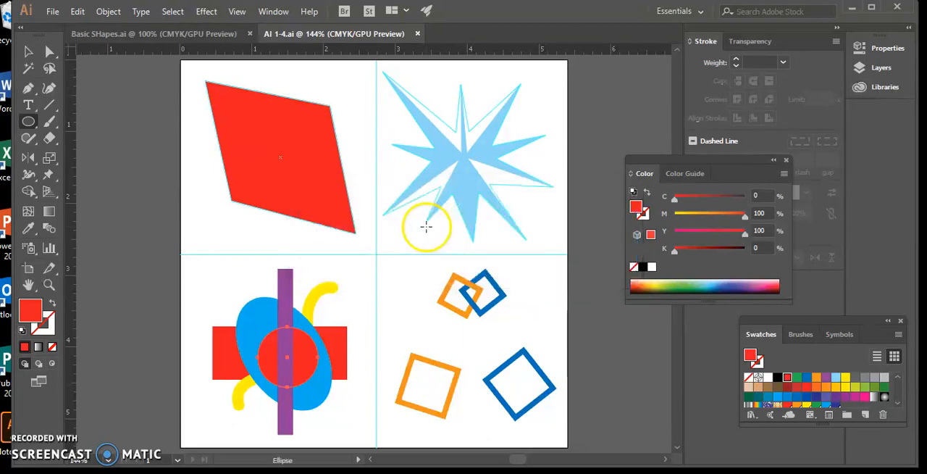
Step: Save the document under the new name Direct Selections.ai
click(54, 13)
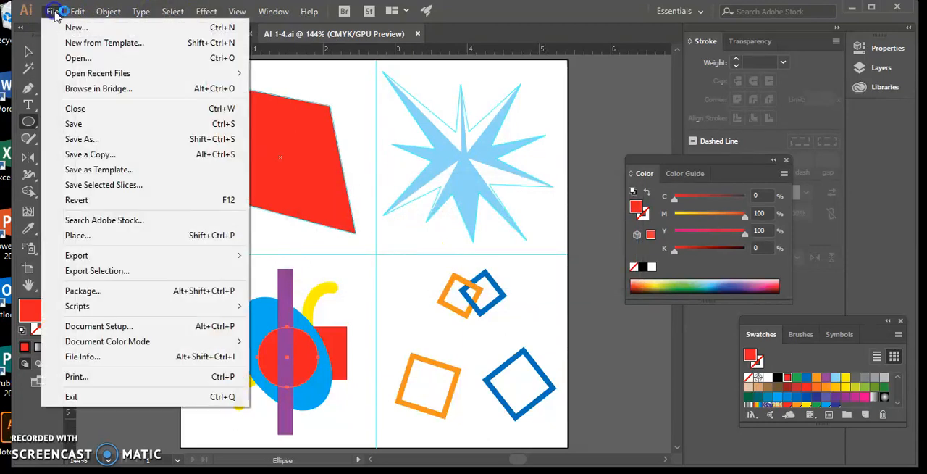
click(92, 139)
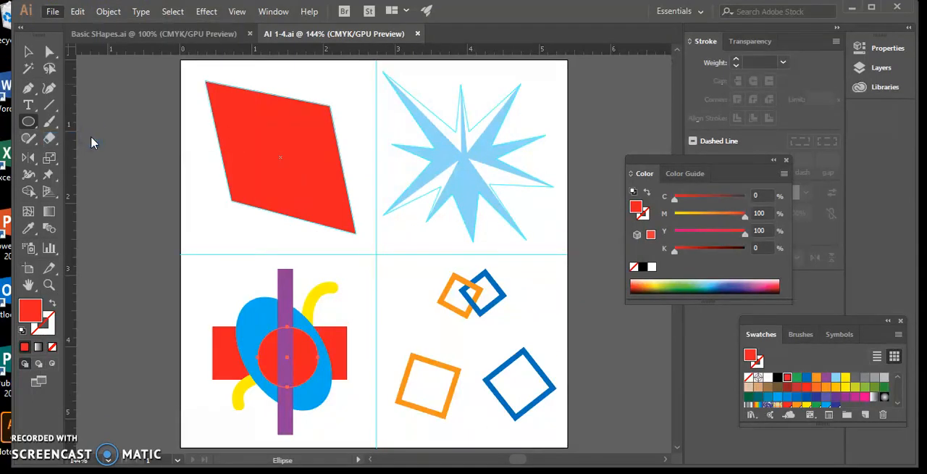
click(307, 159)
click(389, 239)
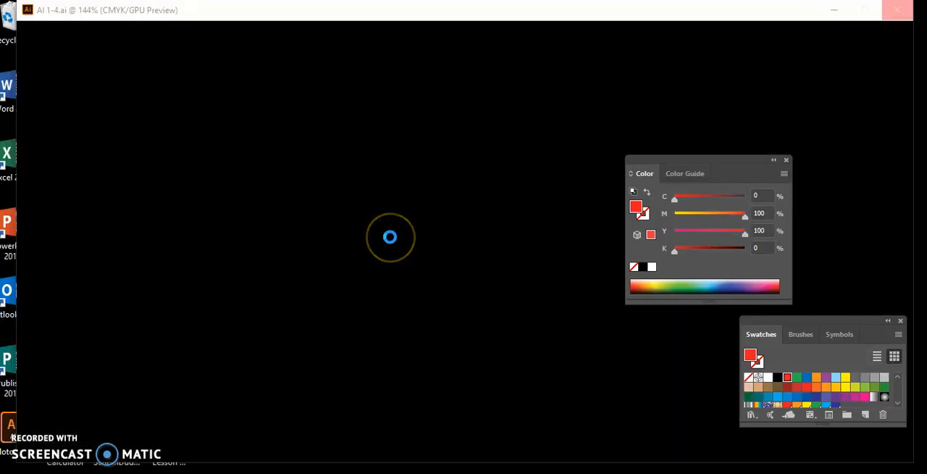
click(257, 322)
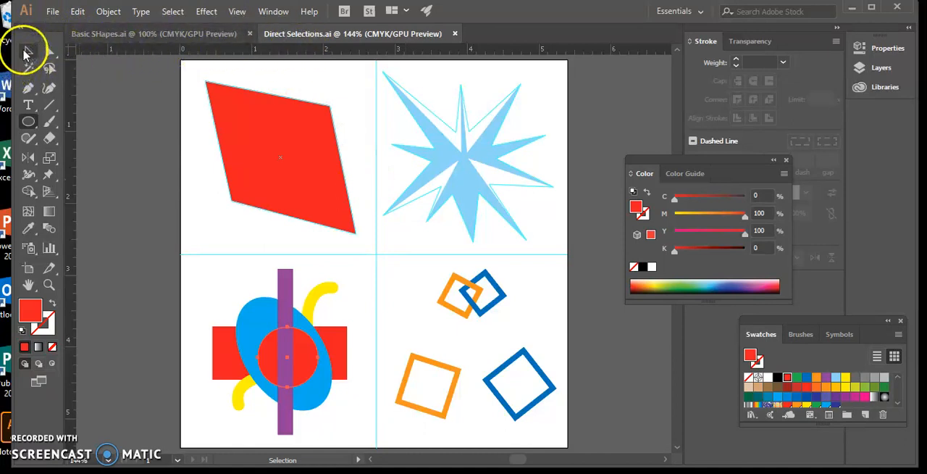
Step: Move the large blue square outline slightly up and to the left with the Selection tool
click(26, 53)
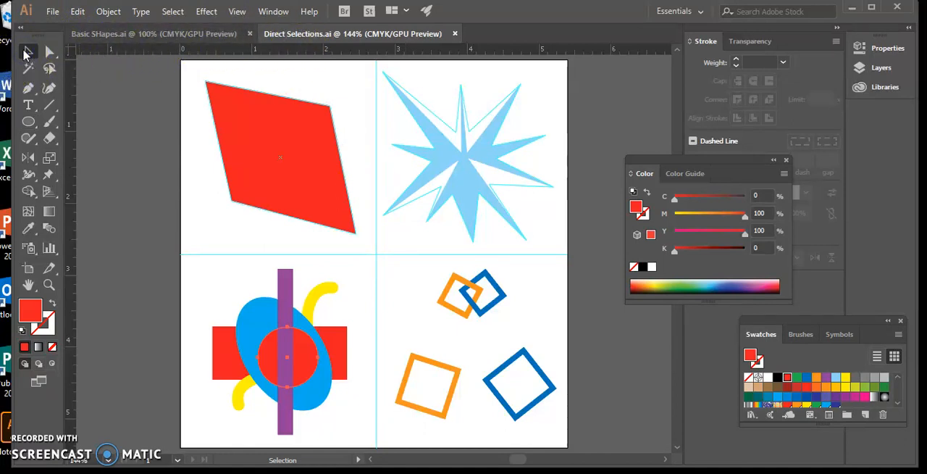
click(26, 52)
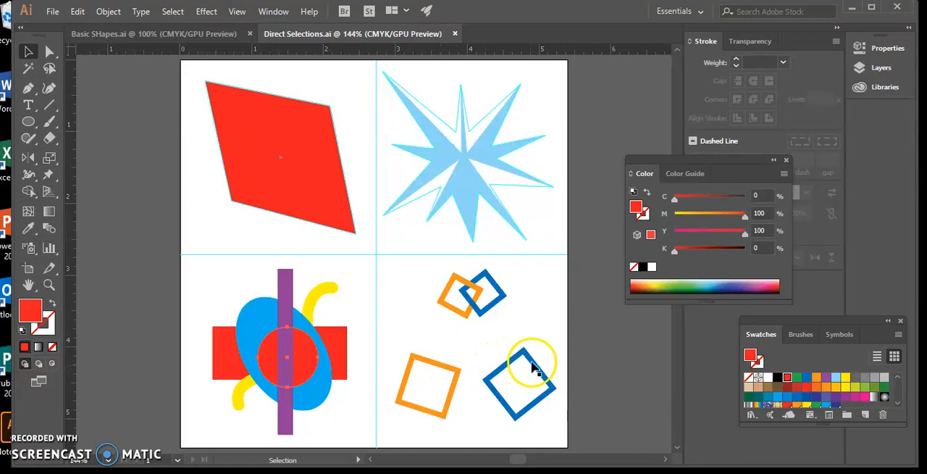
drag(511, 363, 496, 354)
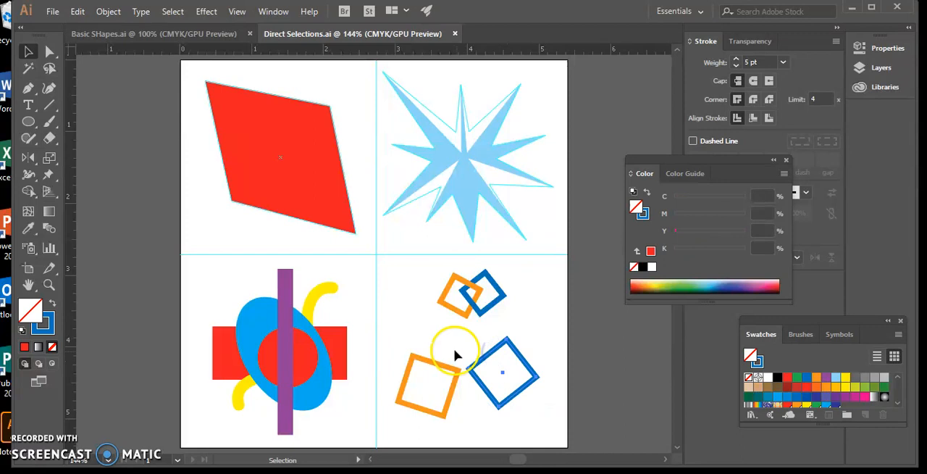
Step: Move the large orange square outline to overlap the left corner of the large blue square, then deselect it
click(437, 365)
drag(437, 366, 487, 349)
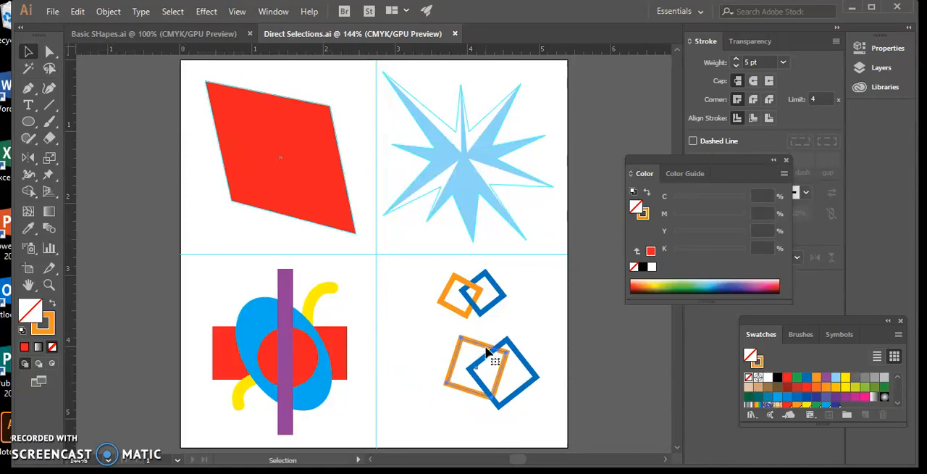
click(480, 346)
drag(479, 347, 467, 351)
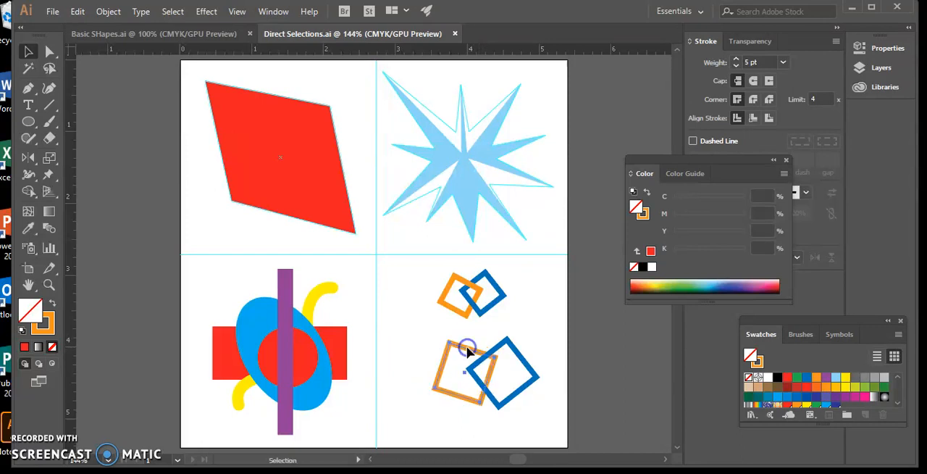
click(519, 320)
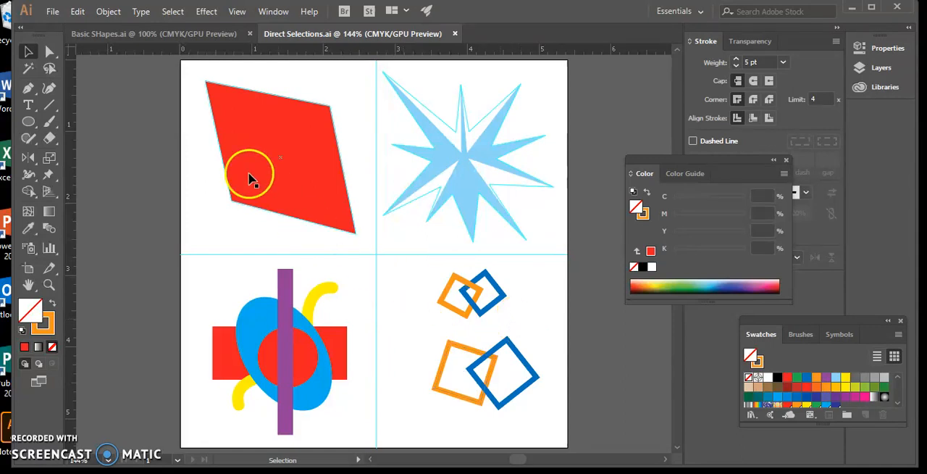
Step: Copy only the upper edge segment of the large orange square outline using the Direct Selection tool
click(49, 54)
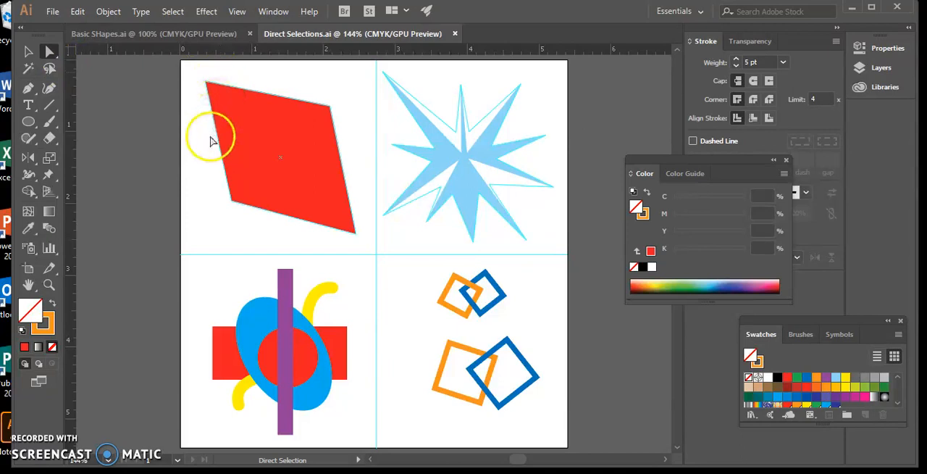
click(474, 355)
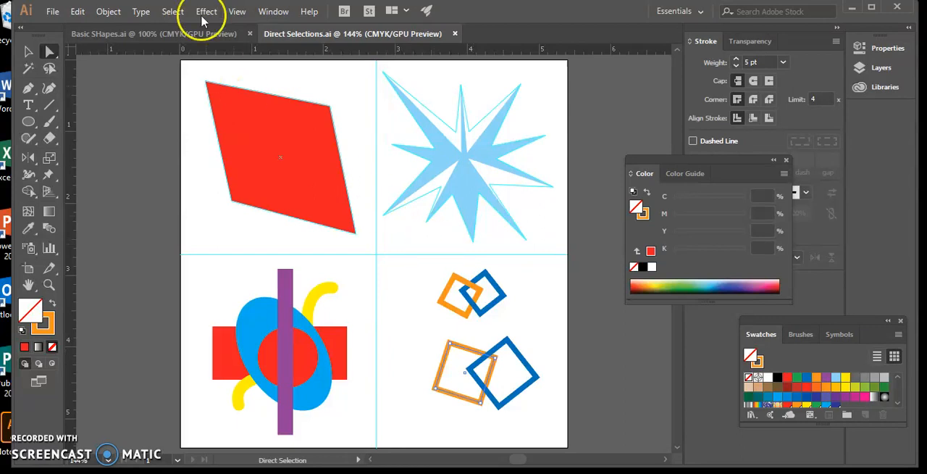
click(78, 12)
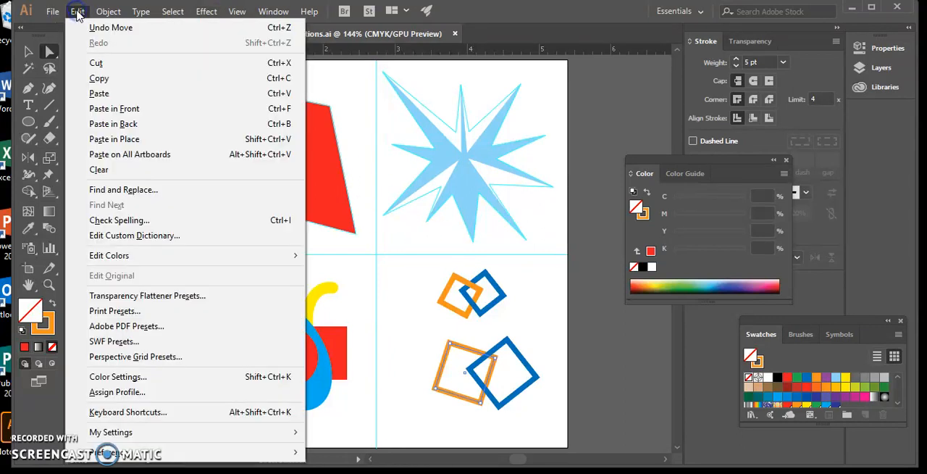
click(119, 79)
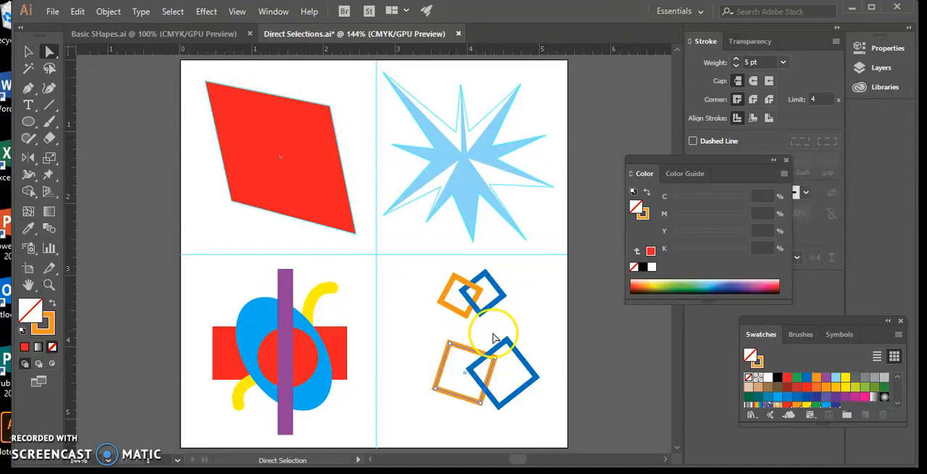
Step: Select the large blue square outline and paste the copied orange segment in front of it so the squares interlock
click(495, 355)
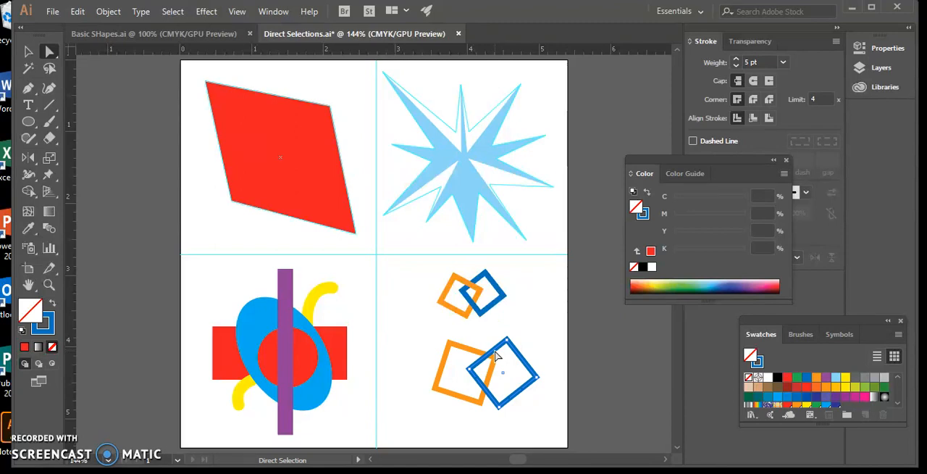
click(78, 11)
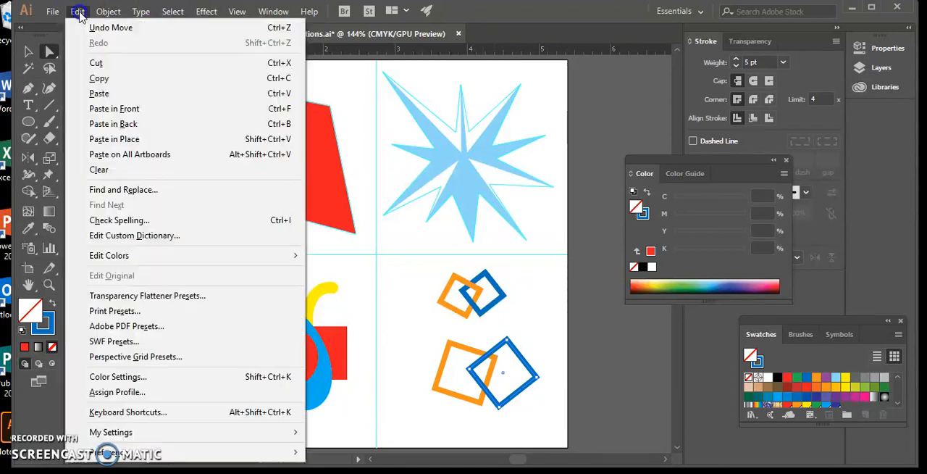
click(130, 108)
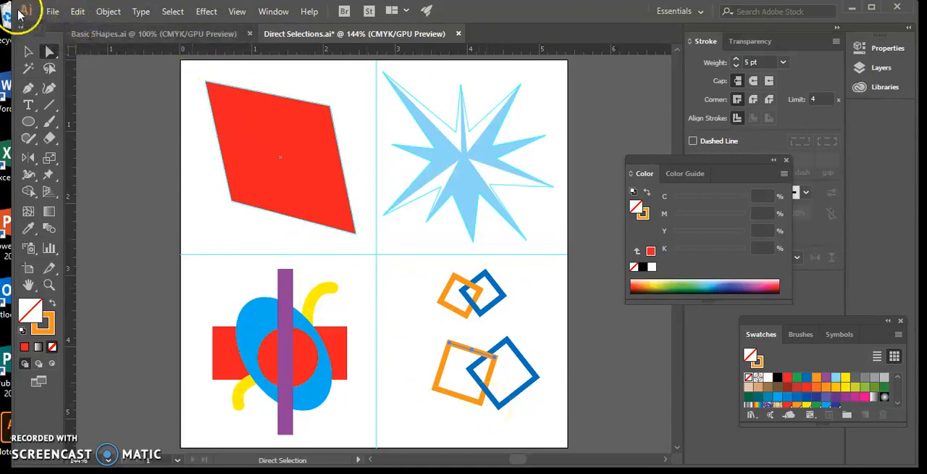
Step: Save Direct Selections.ai and close the document
click(50, 11)
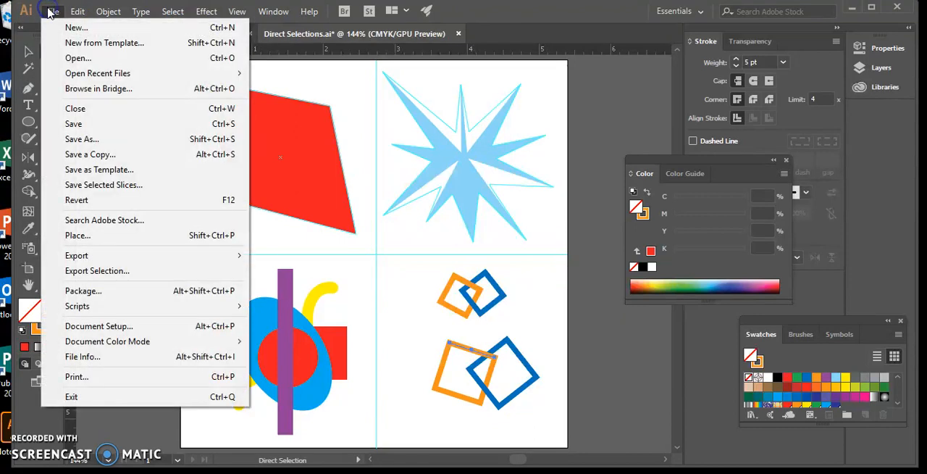
click(93, 124)
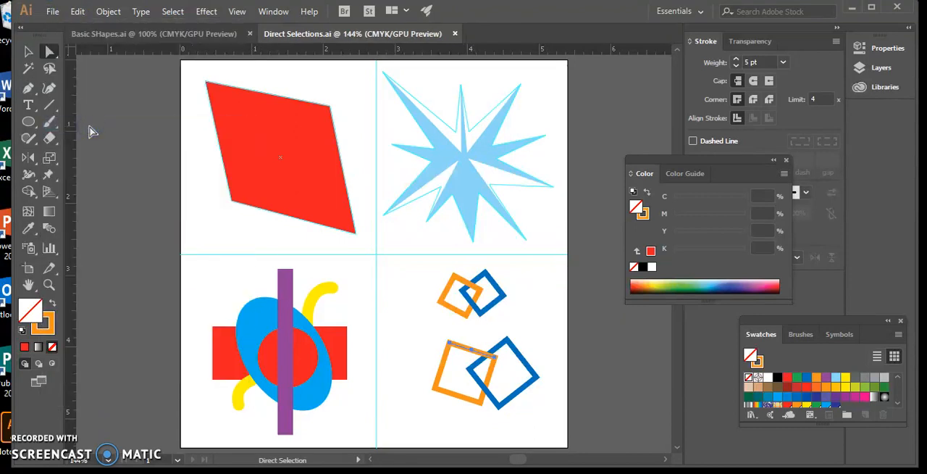
click(455, 34)
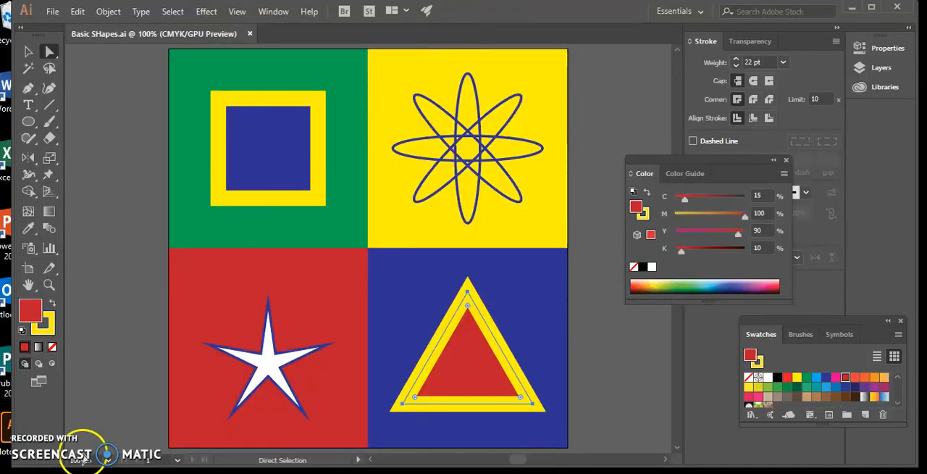